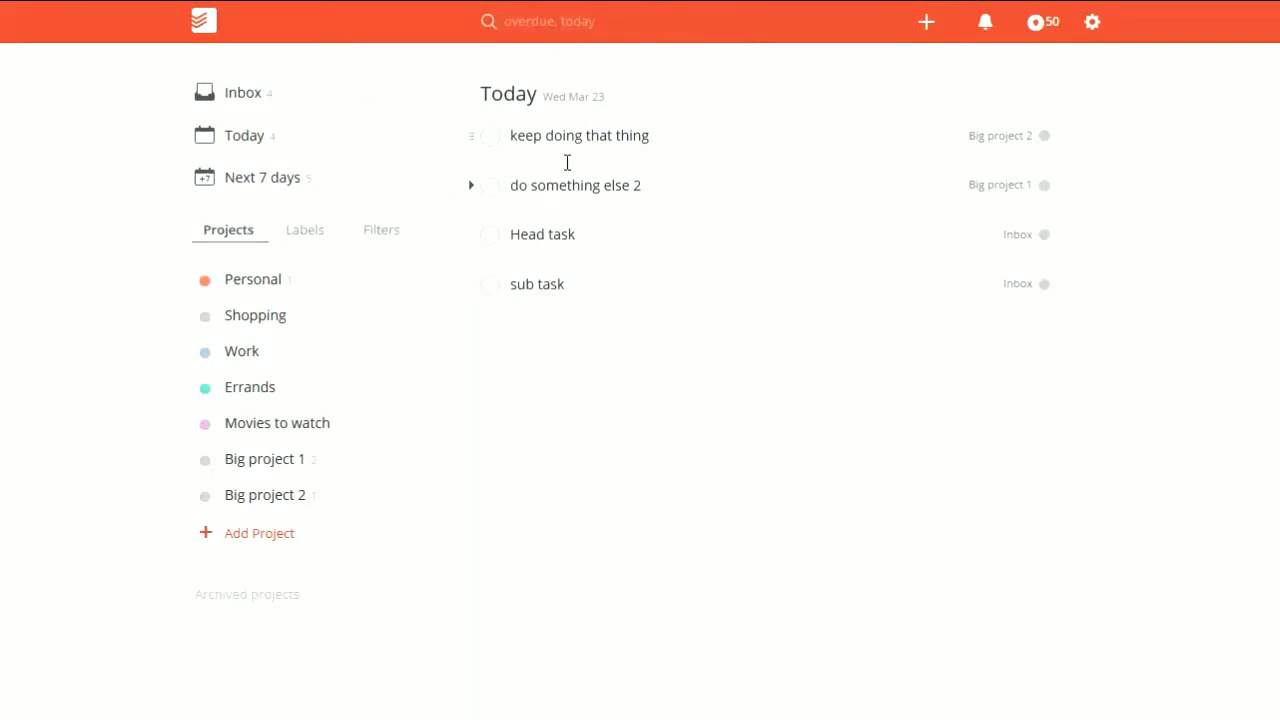
- Quick-add the Inbox task 'Create a new video', due every Wednesday at 9am
left_click(476, 187)
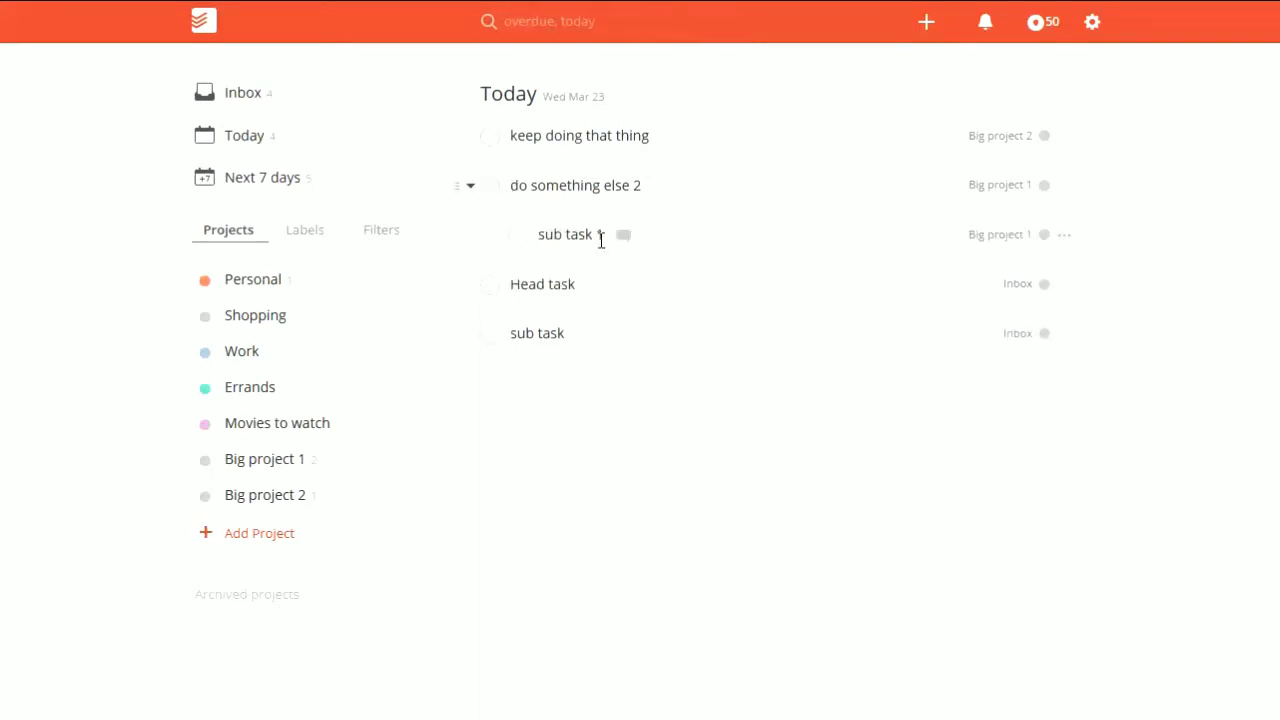
left_click(472, 186)
left_click(927, 24)
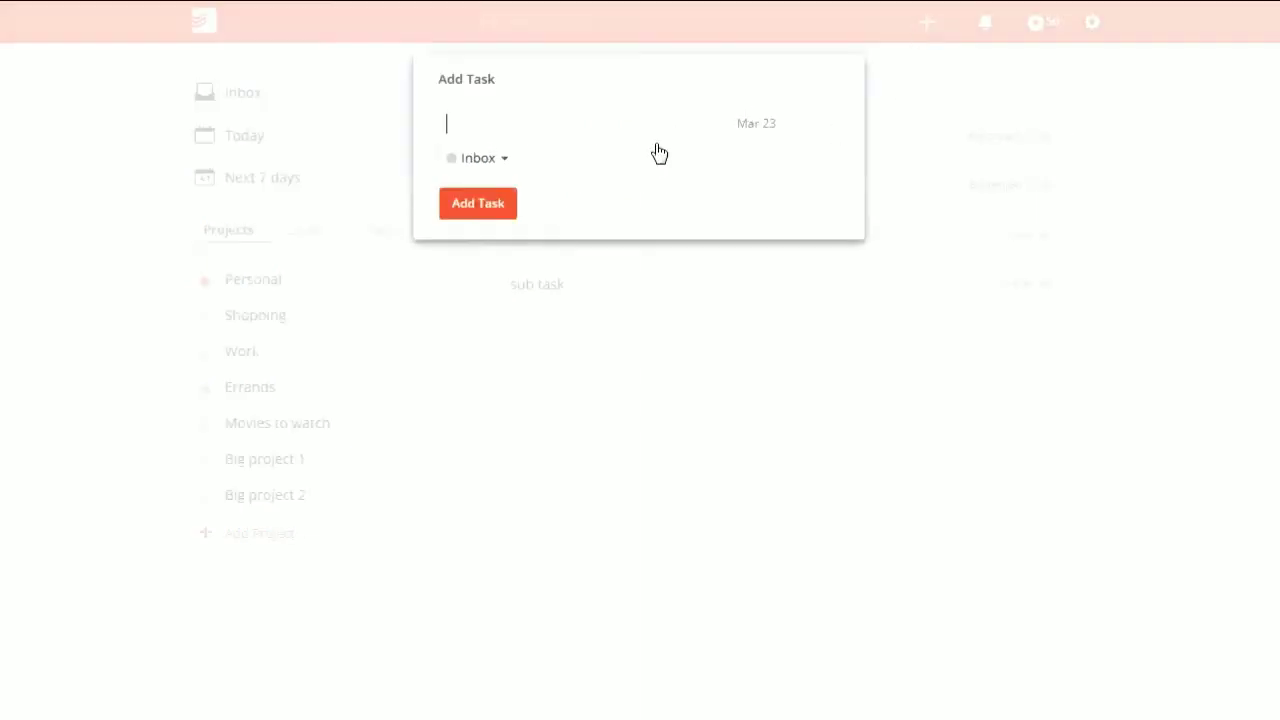
type("Creat")
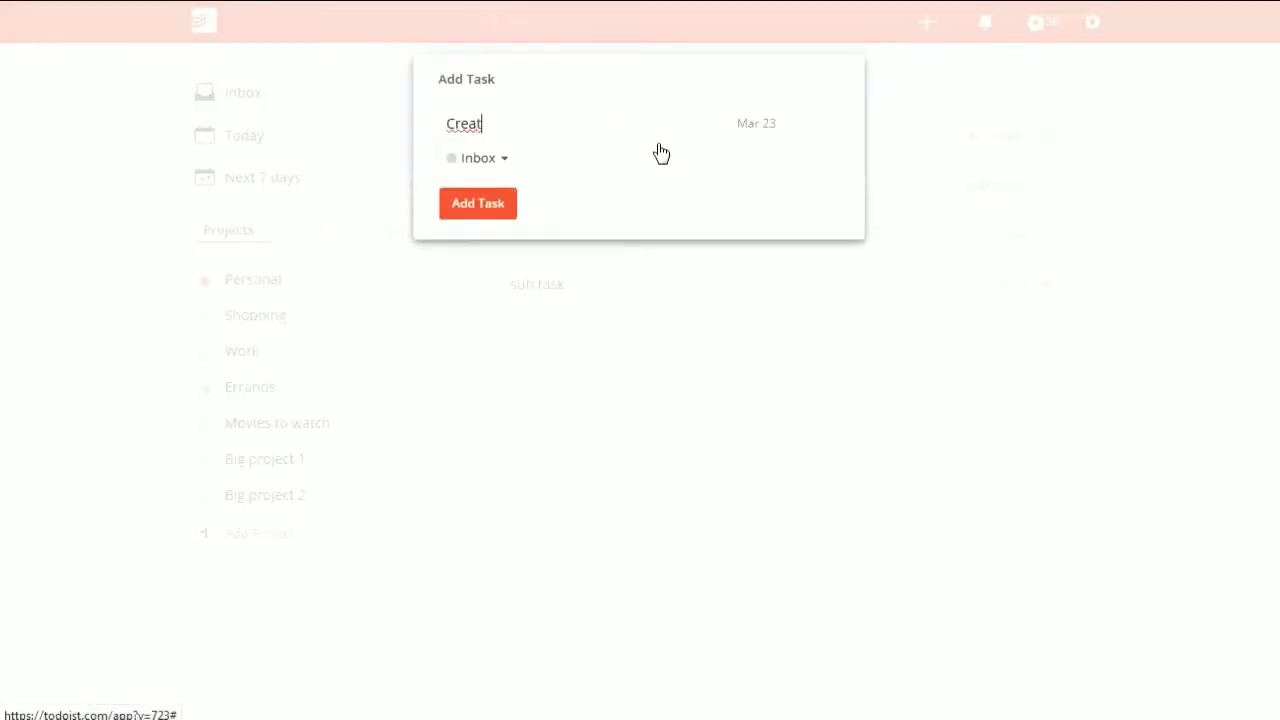
type("e a new video")
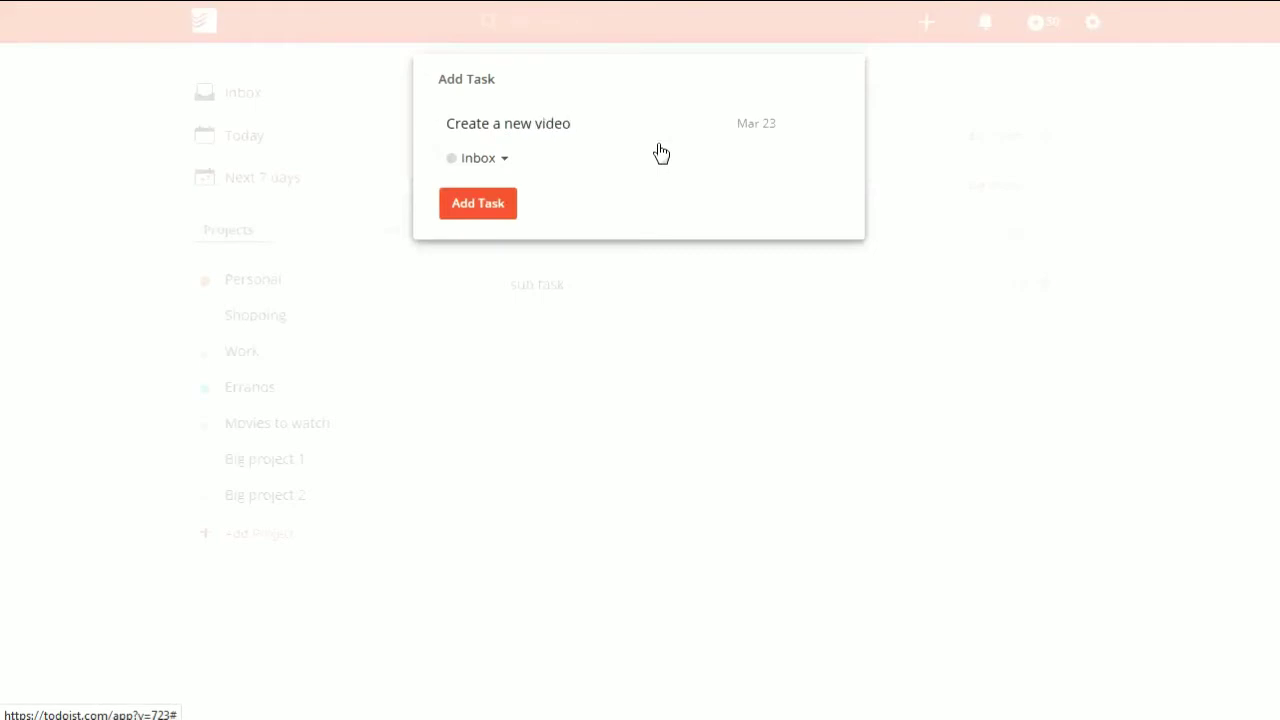
left_click(770, 123)
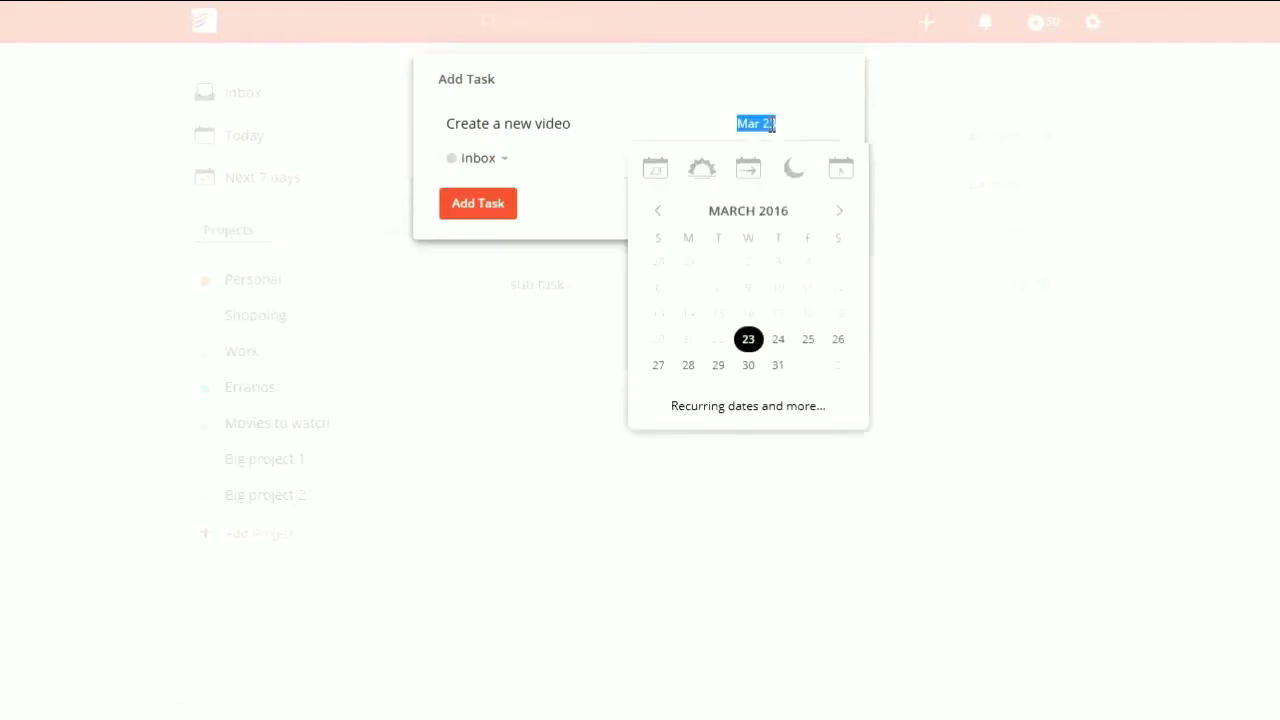
type("every wed")
type("nesday")
type(" at 9am")
key("Return")
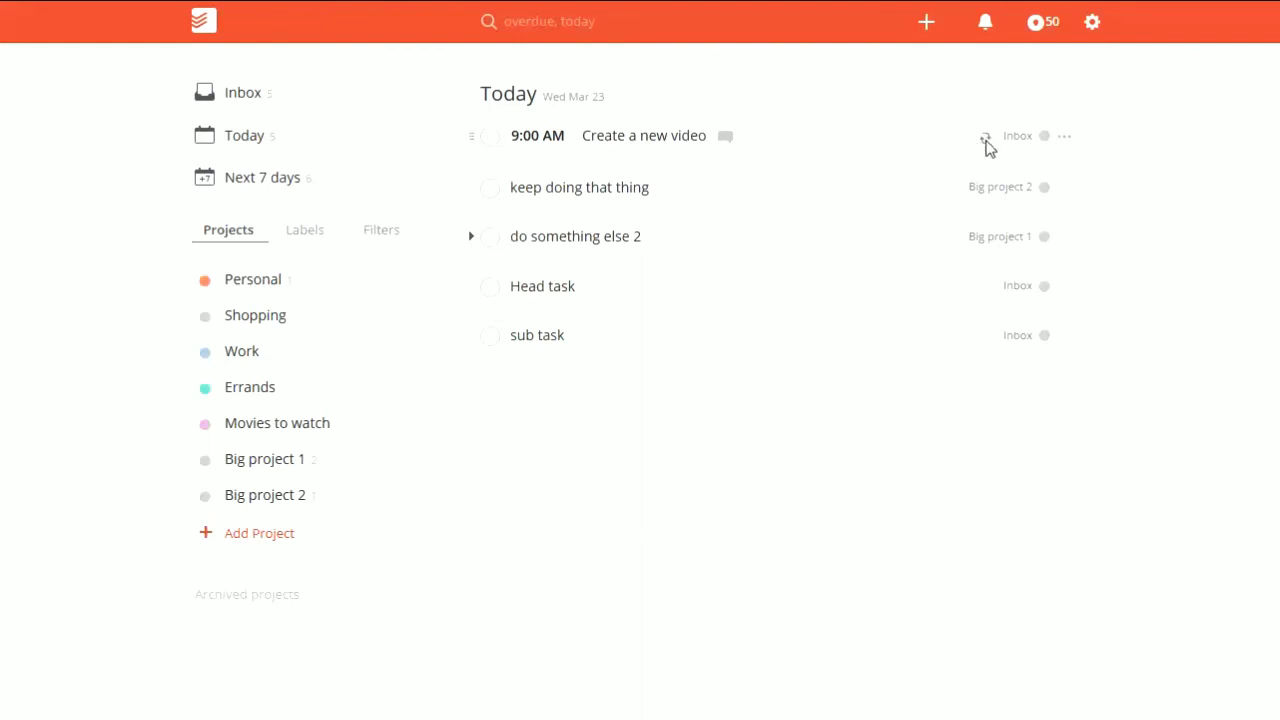
- Open the Dates and Times help article from the 'Create a new video' task's due-date picker
left_click(703, 135)
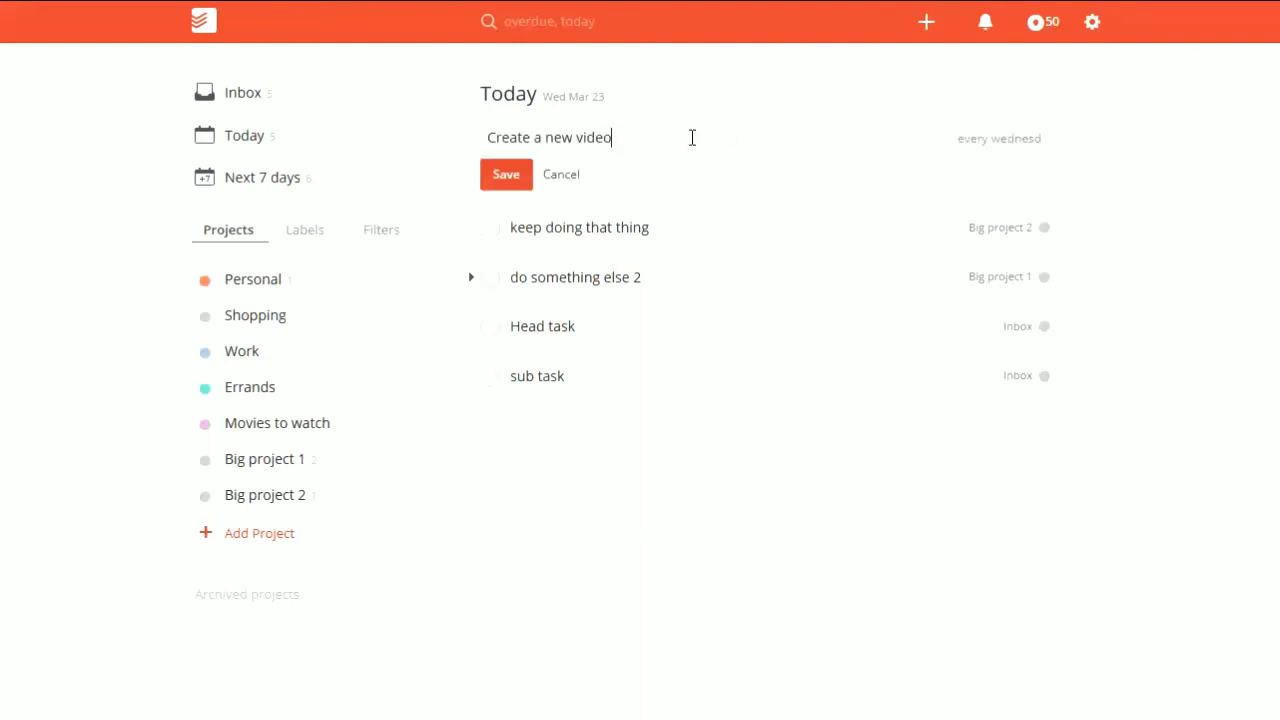
left_click(1006, 140)
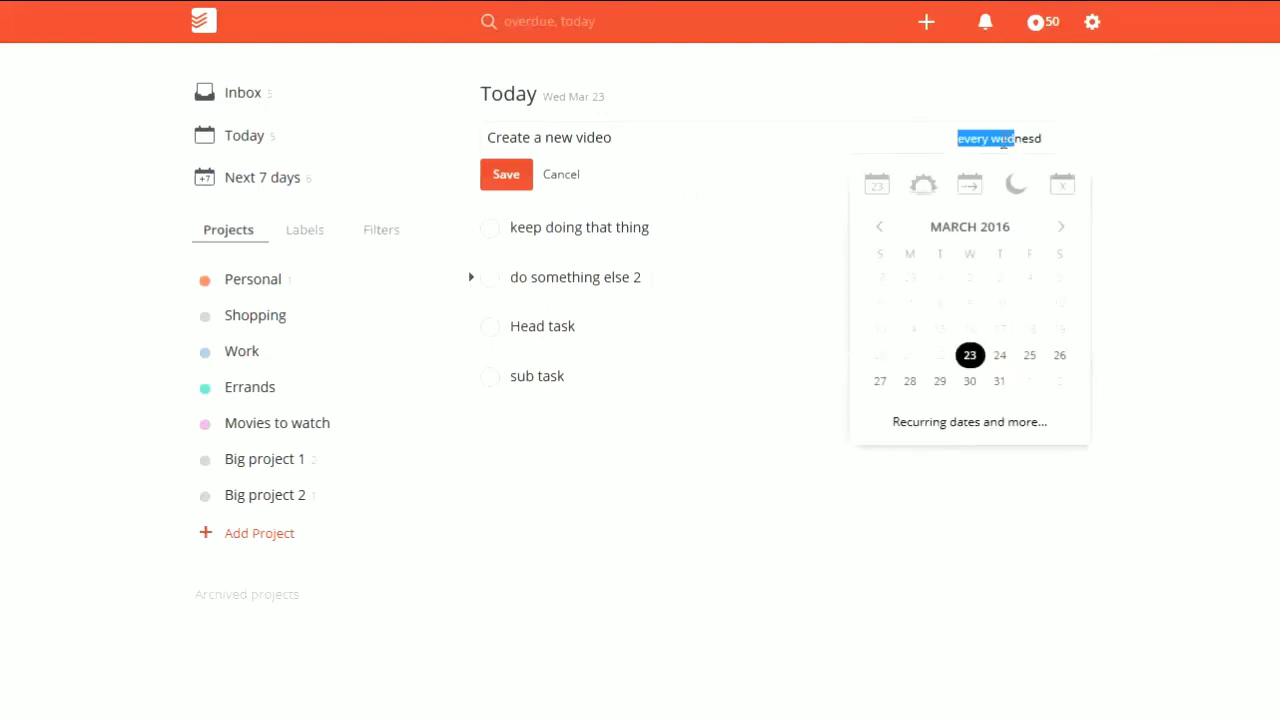
left_click_drag(1019, 139, 1077, 134)
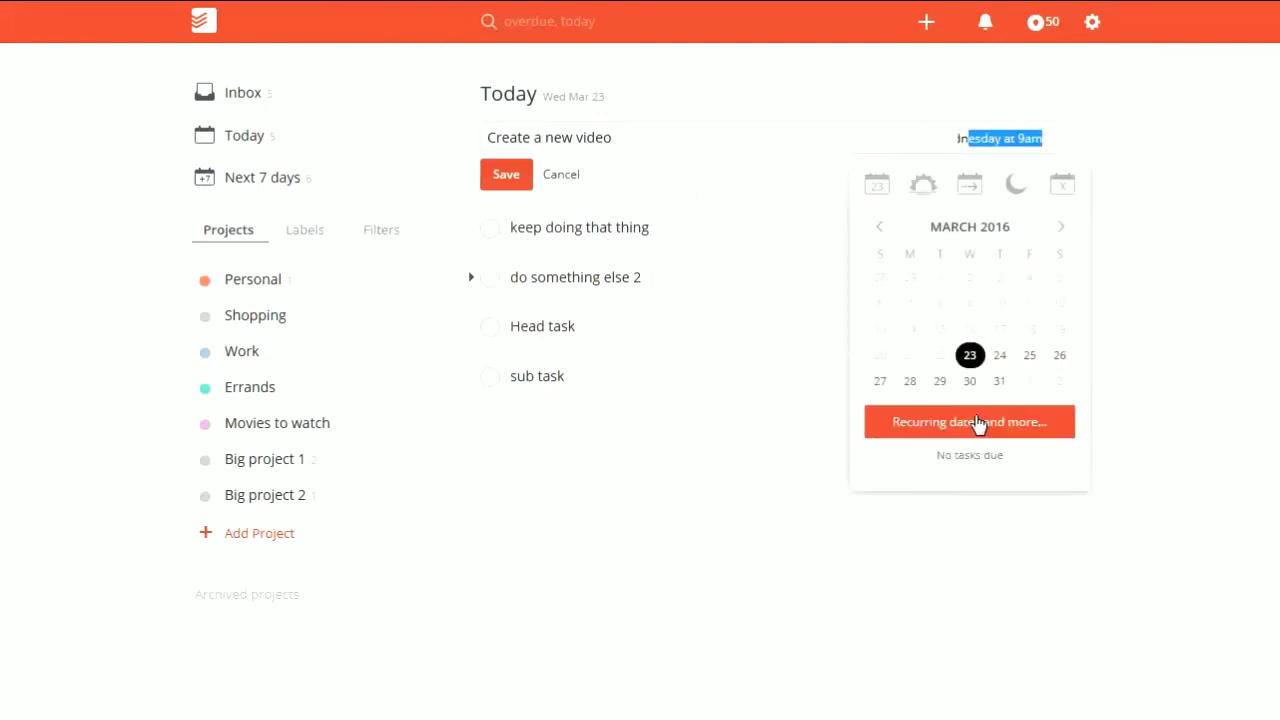
left_click(979, 423)
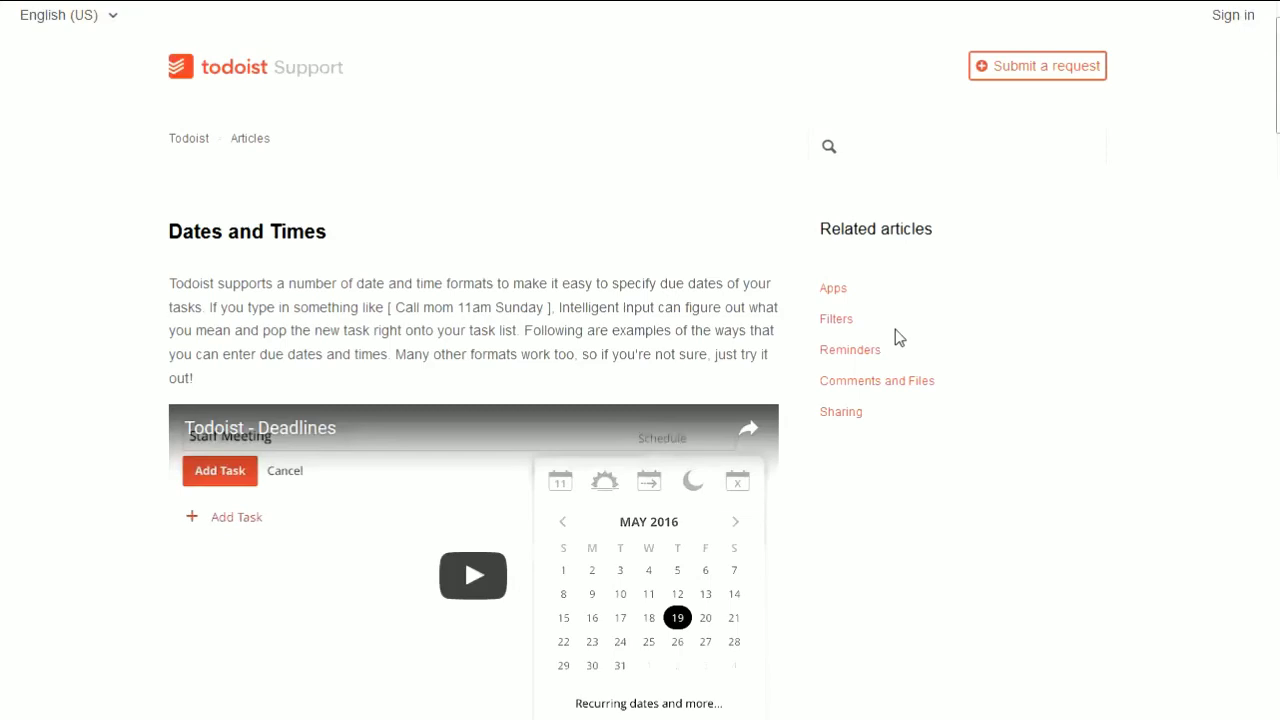
- Scroll through the Single-occurring dates table in the Dates and Times help article
scroll(895, 328, "down", 7)
scroll(643, 246, "up", 1)
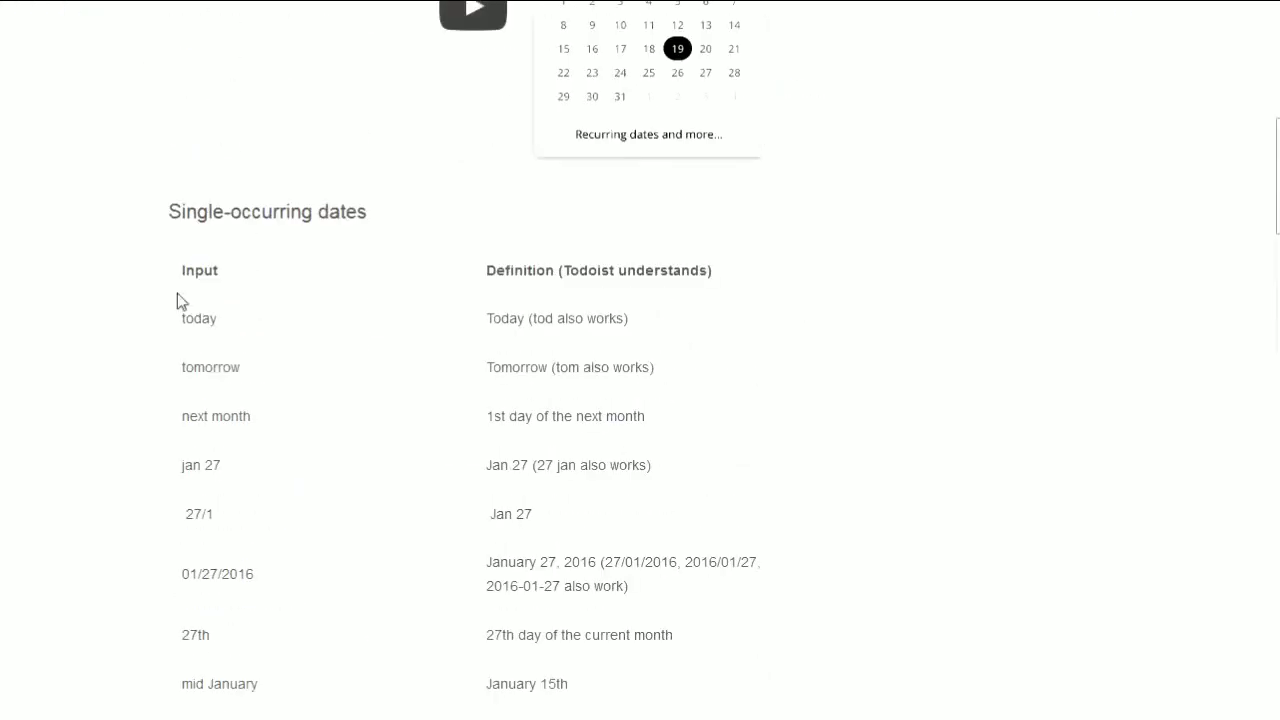
scroll(657, 386, "down", 5)
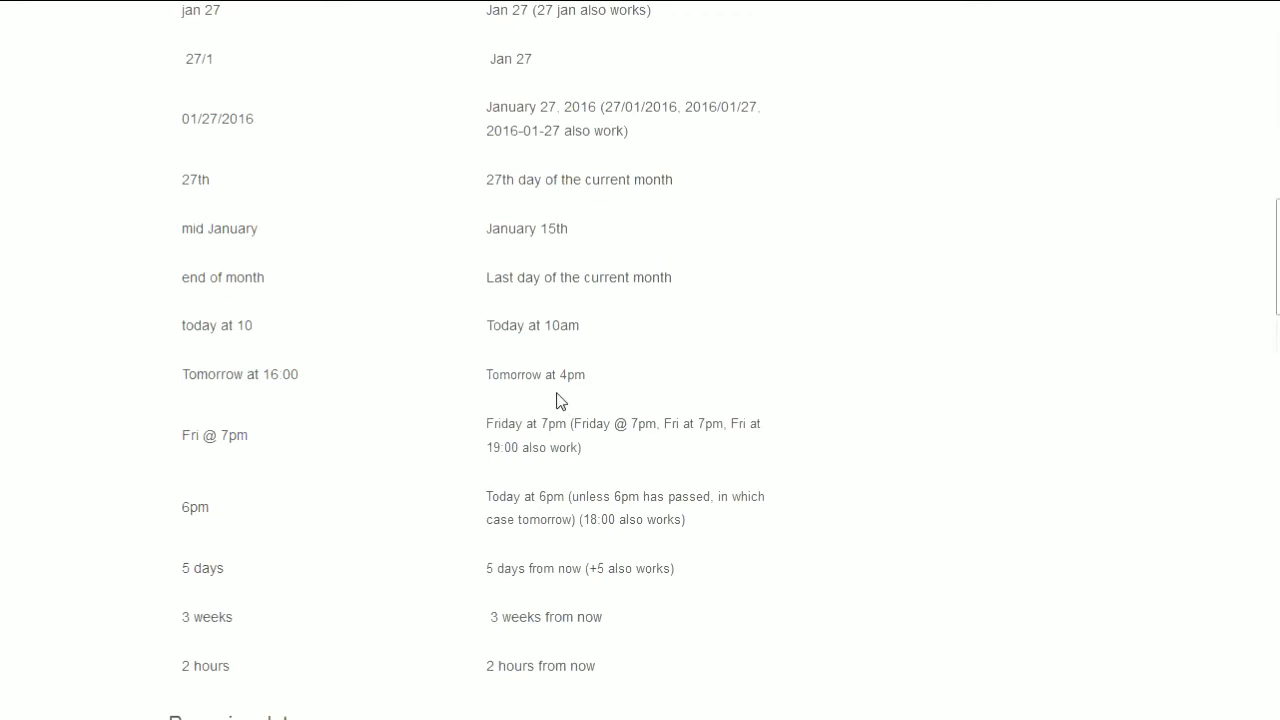
scroll(558, 400, "up", 1)
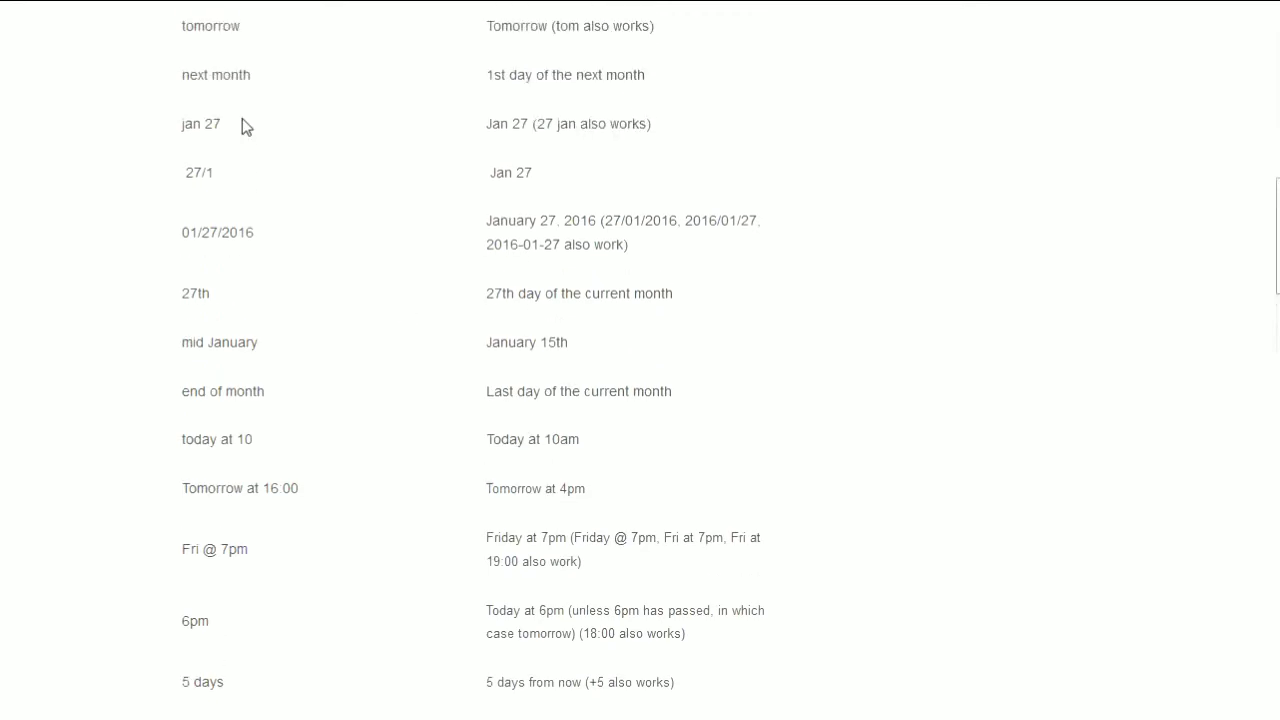
scroll(640, 368, "down", 5)
scroll(700, 340, "up", 4)
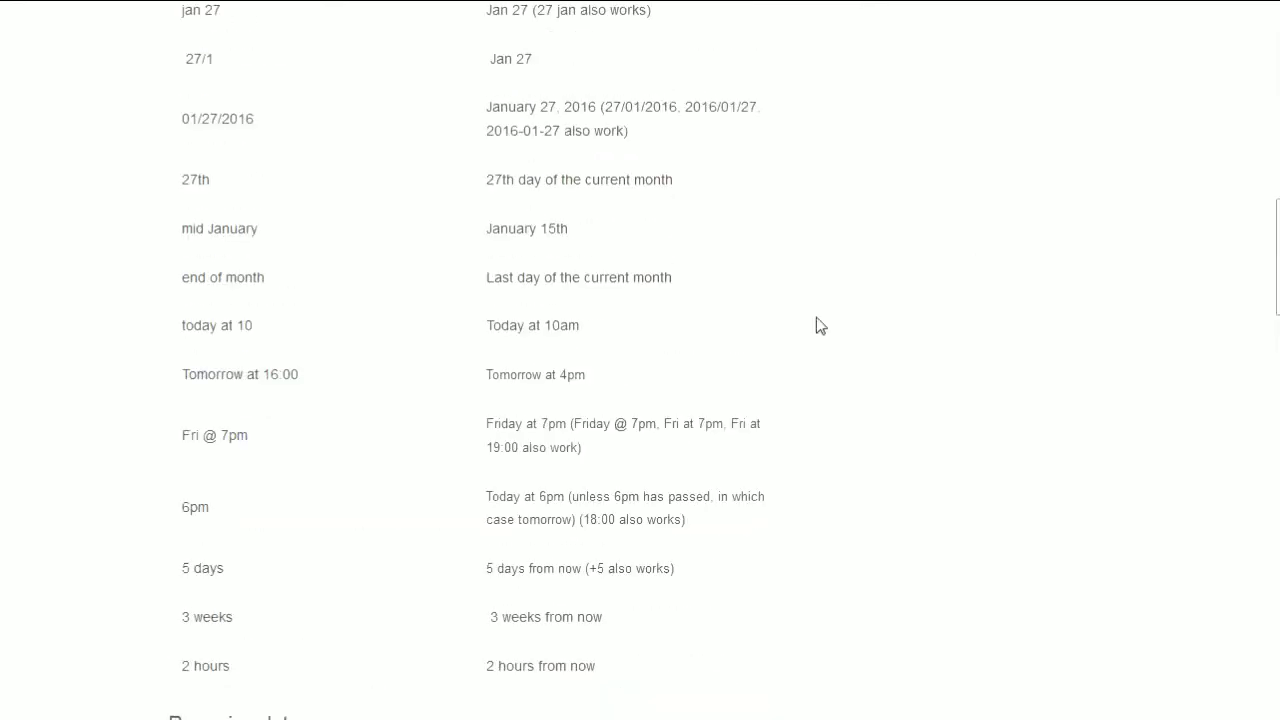
scroll(580, 320, "down", 1)
scroll(516, 313, "down", 2)
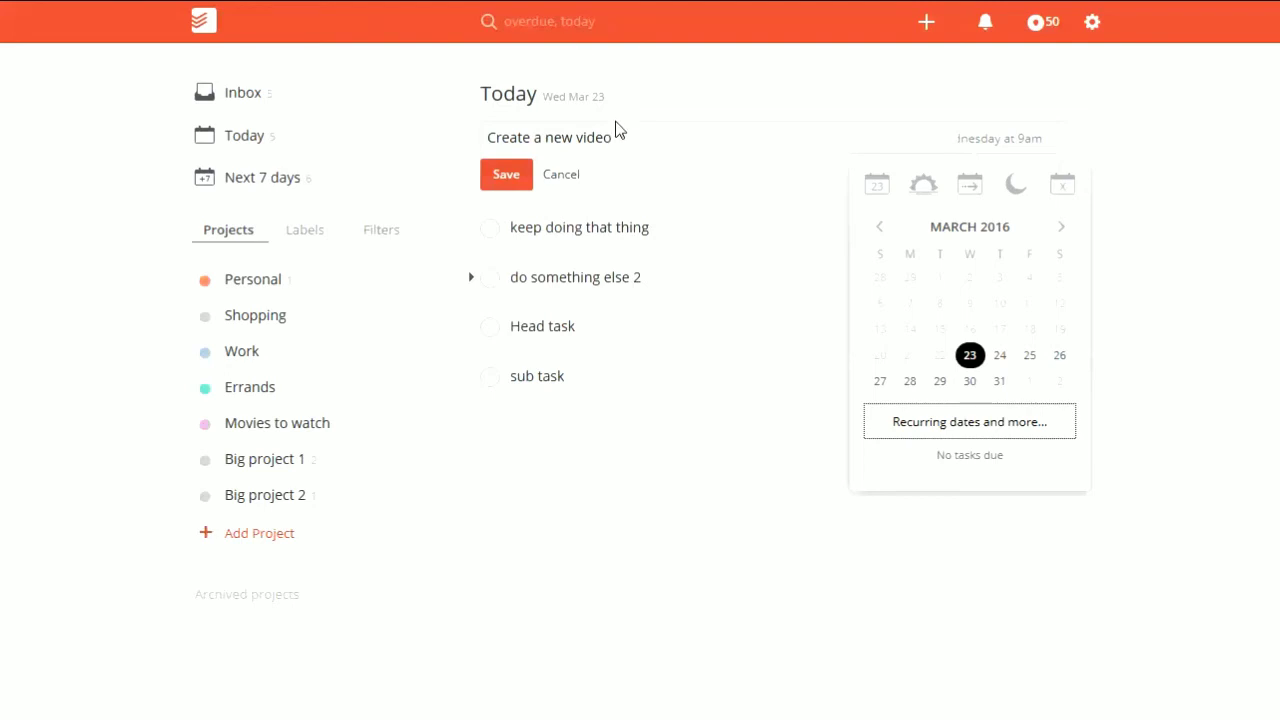
- Rename the task to 'Write down 3 daily goals' and schedule it every day ending March 26
left_click_drag(700, 129, 437, 131)
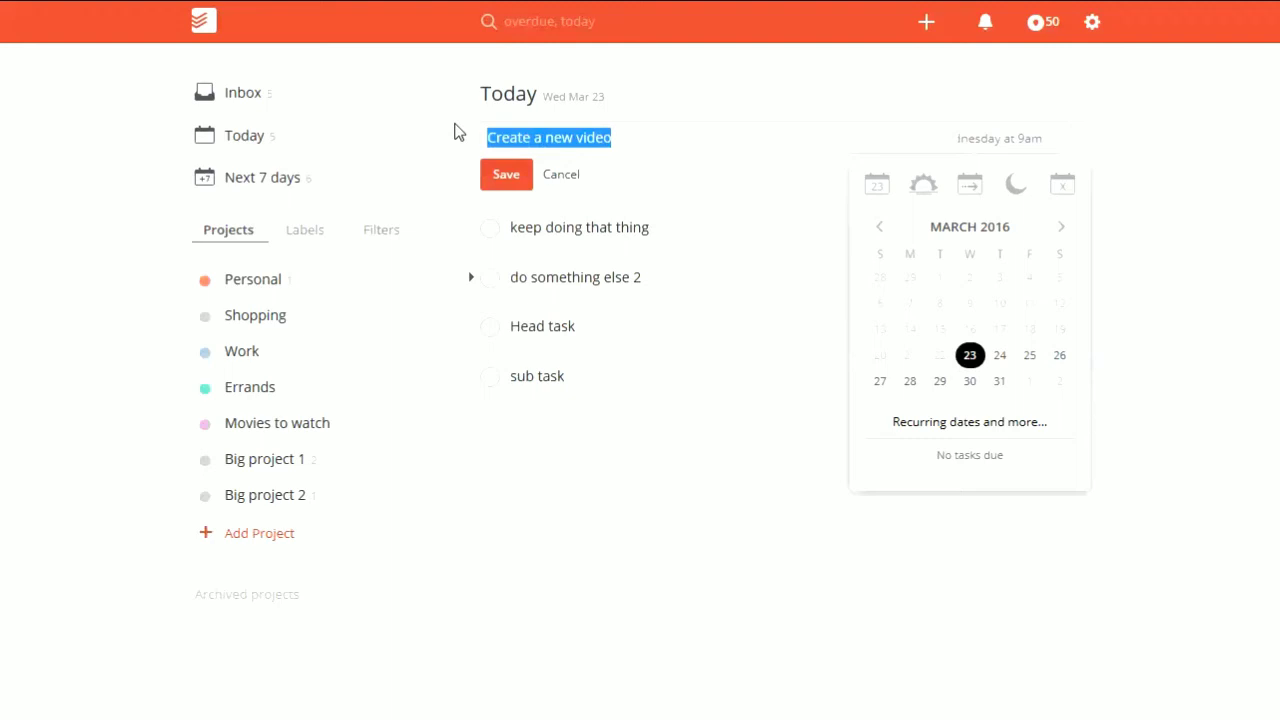
type("Write down")
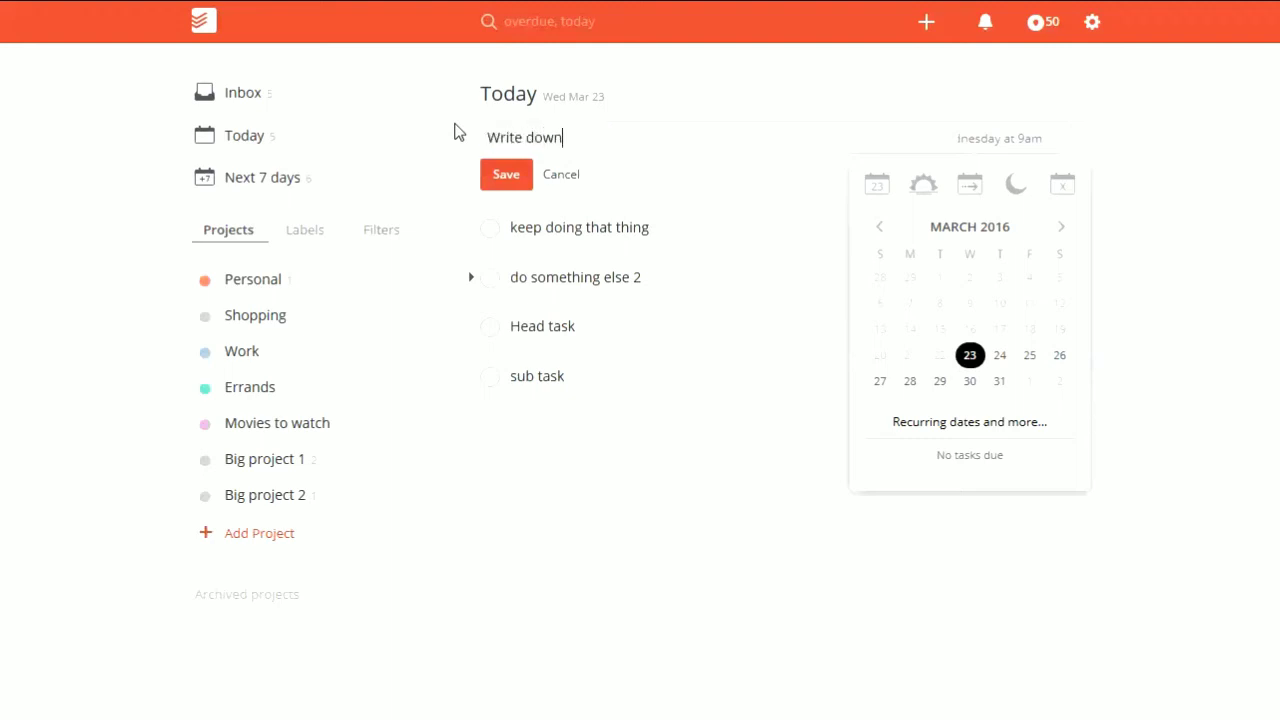
type(" 3 daily goals")
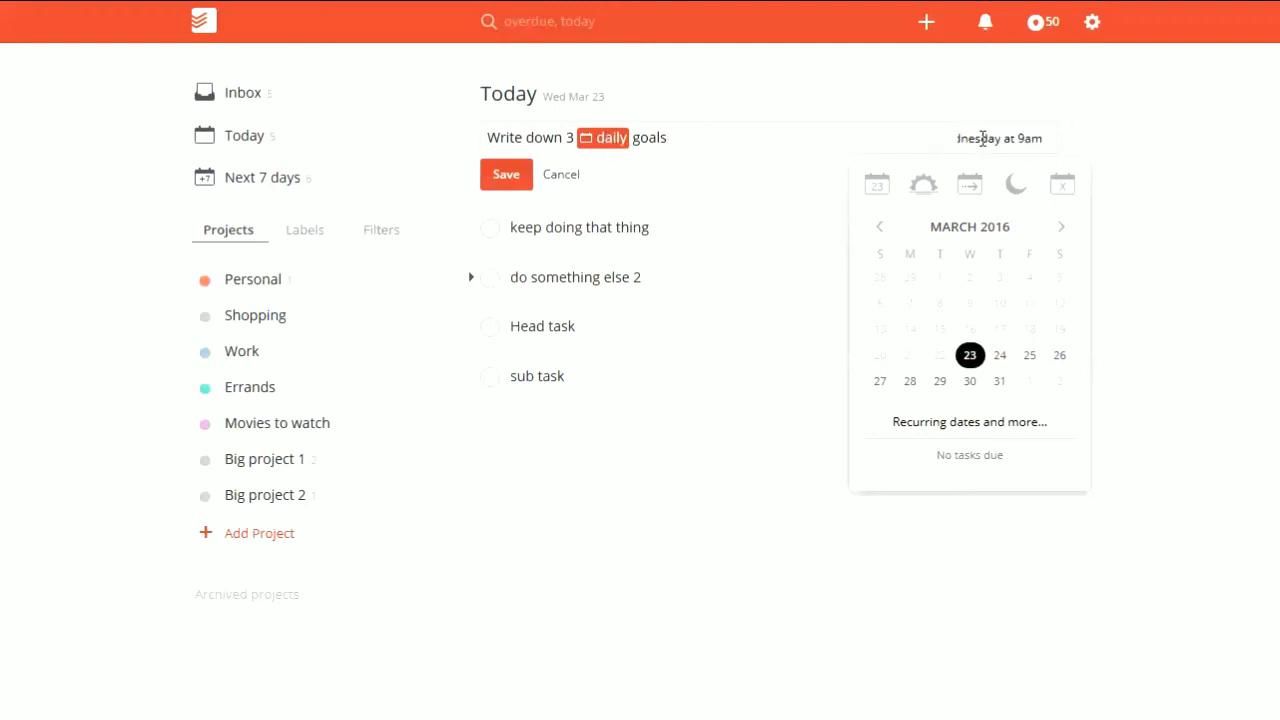
left_click(604, 145)
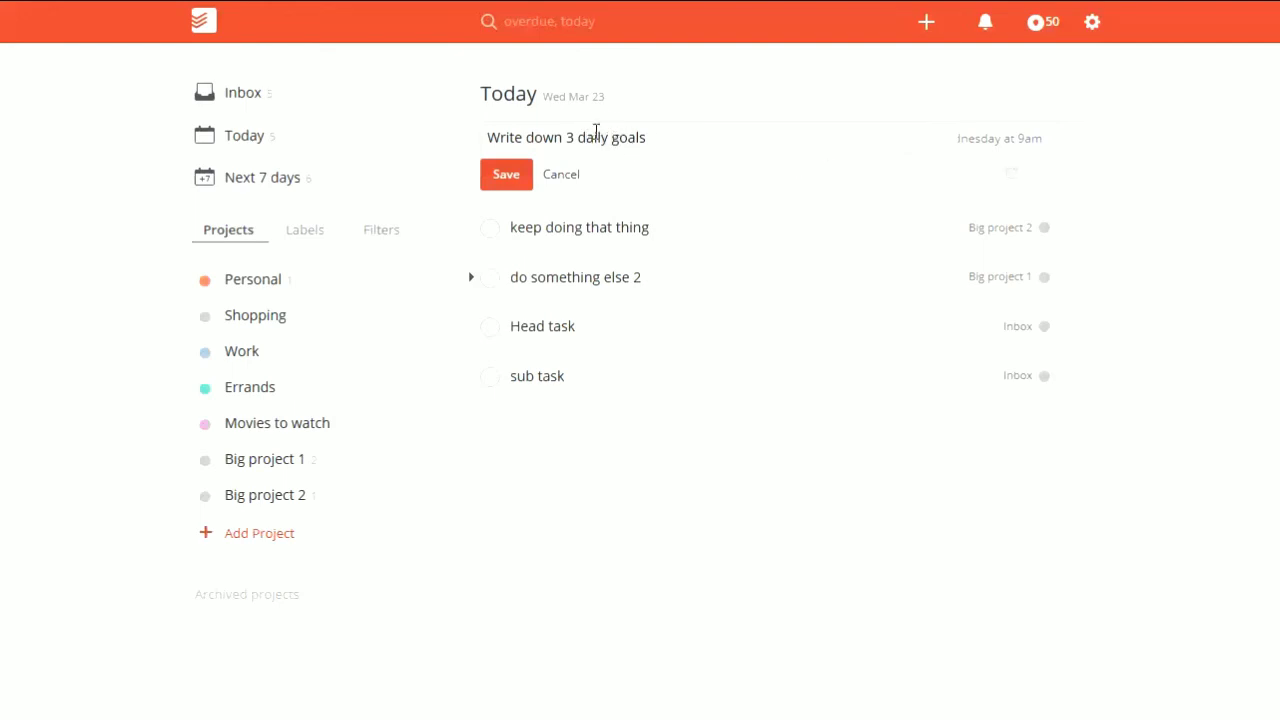
left_click(986, 141)
type("every day ending")
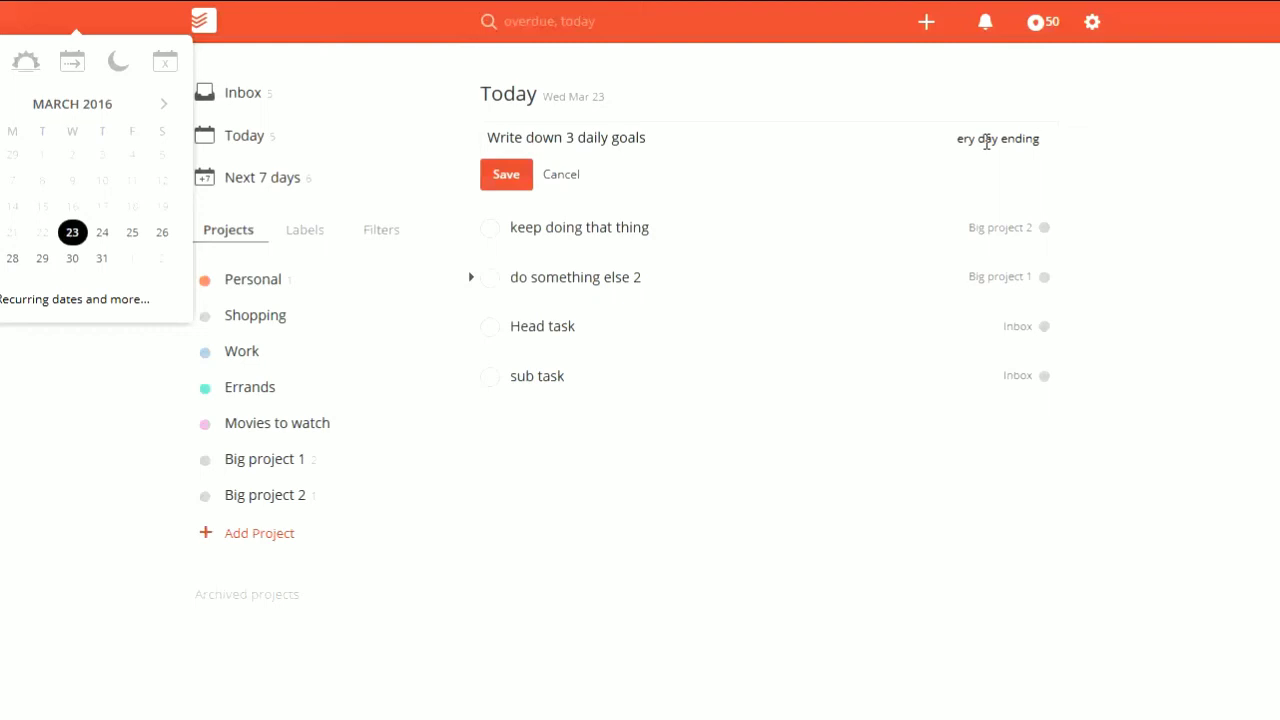
type("march 26")
key("Return")
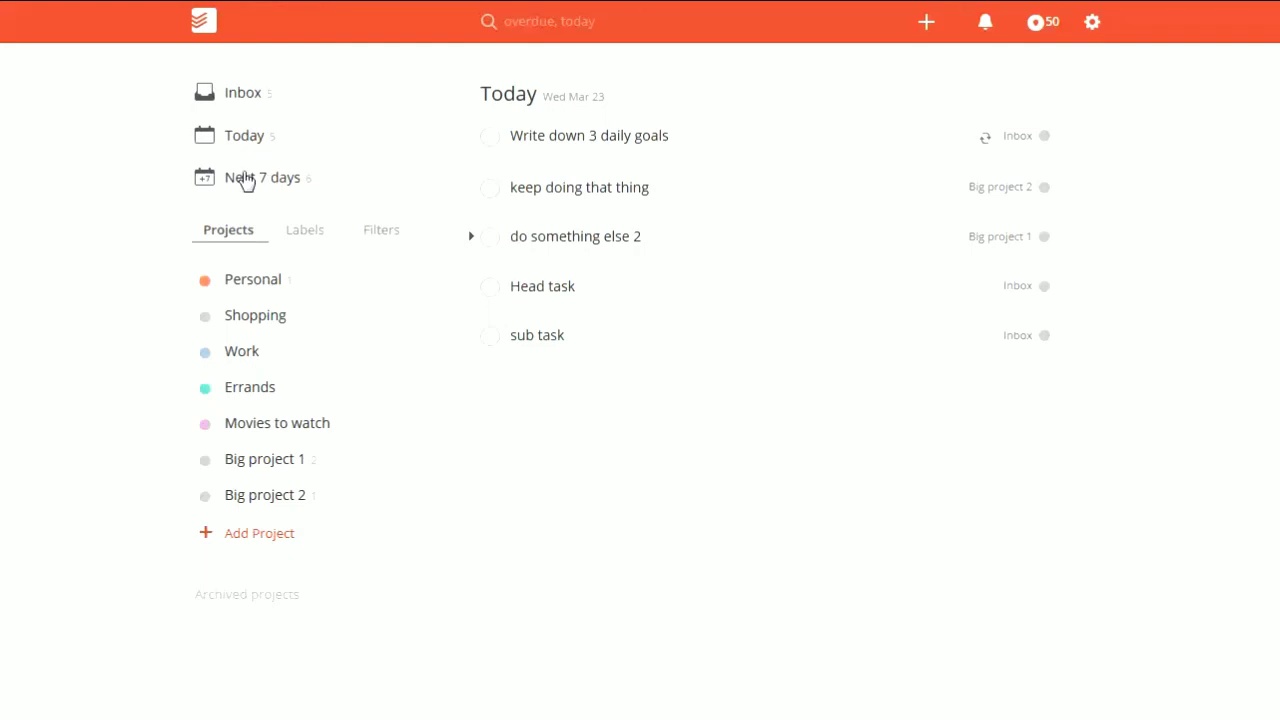
left_click(246, 177)
scroll(749, 209, "down", 3)
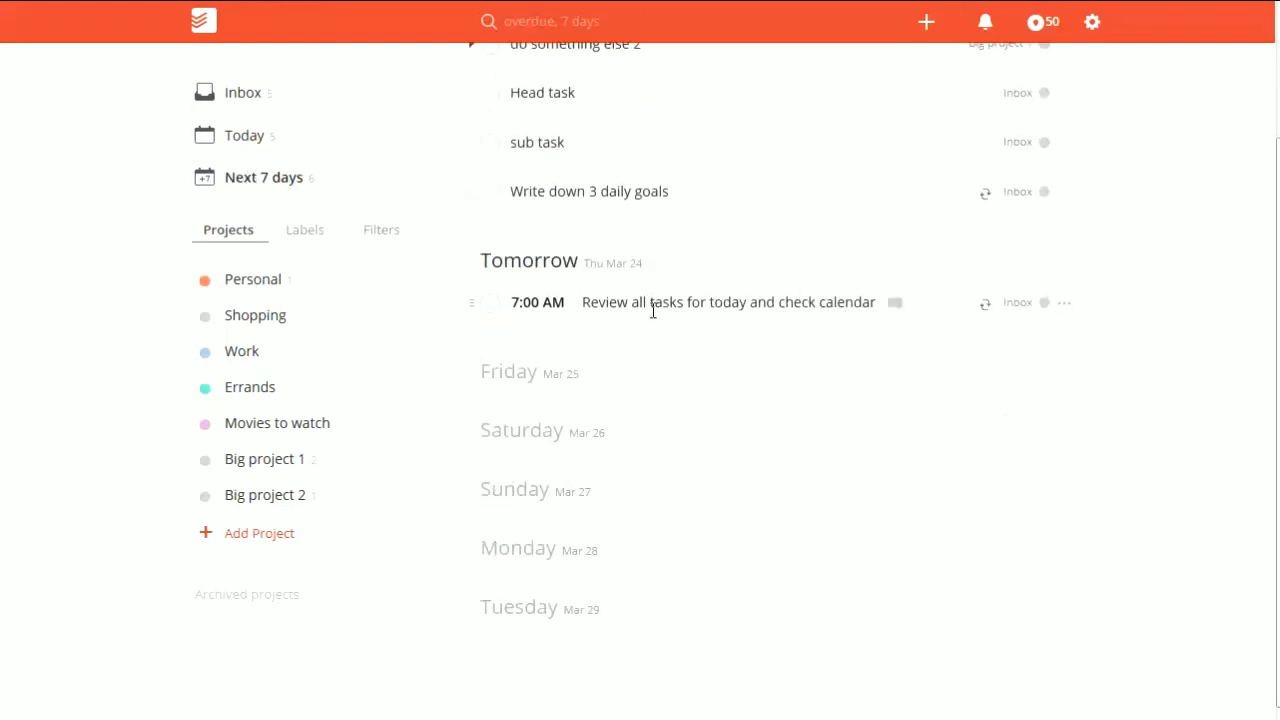
key("g")
key("t")
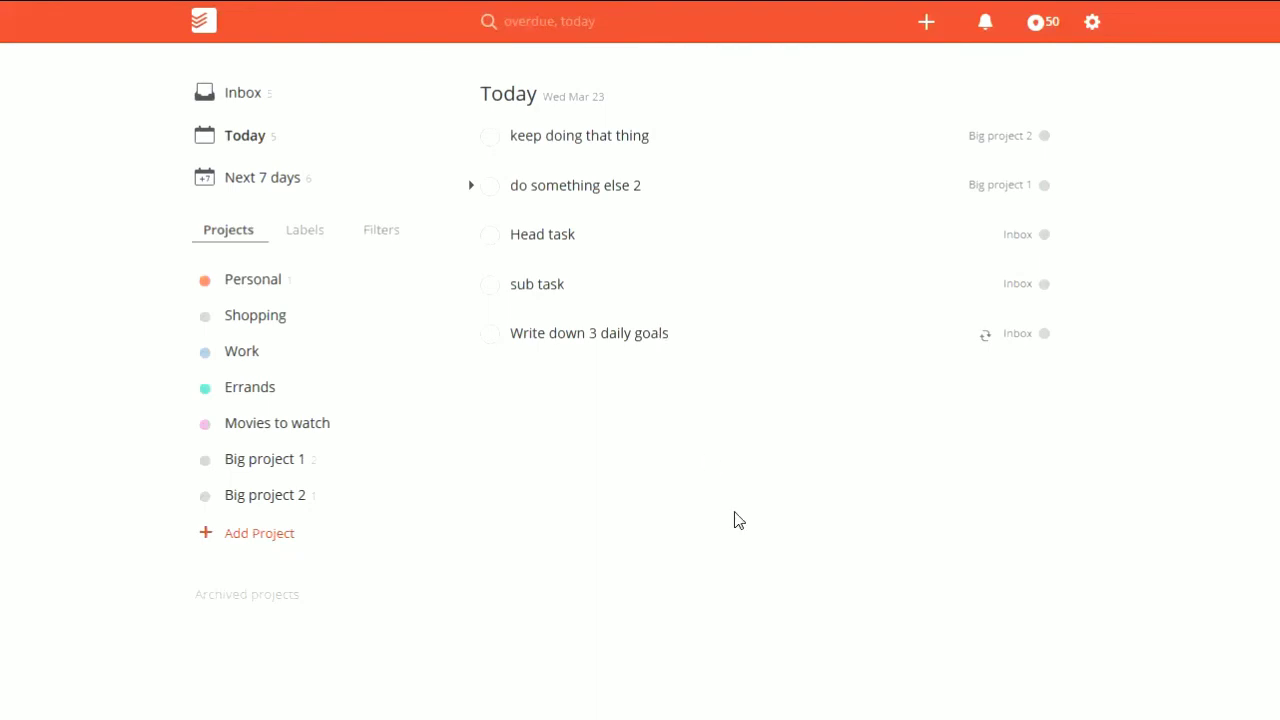
- Add 'review book you read' due every Thursday starting March 29, then delete it
left_click(925, 25)
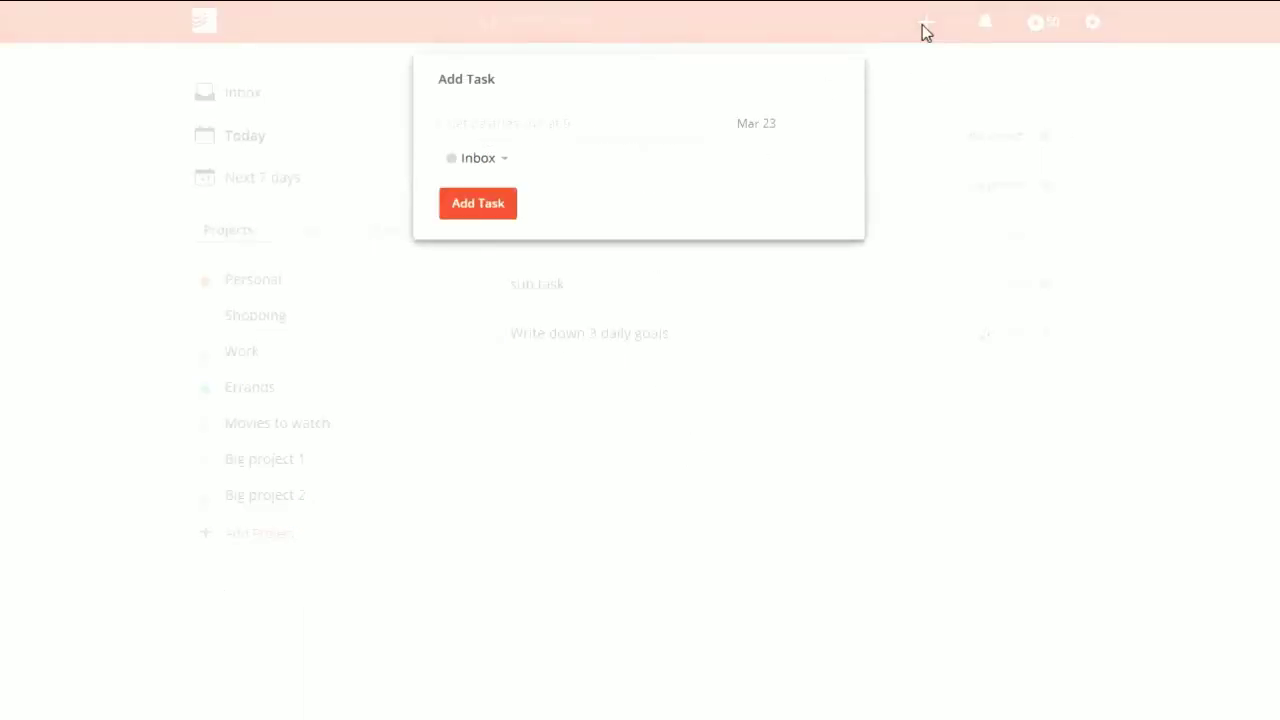
type("review book you read")
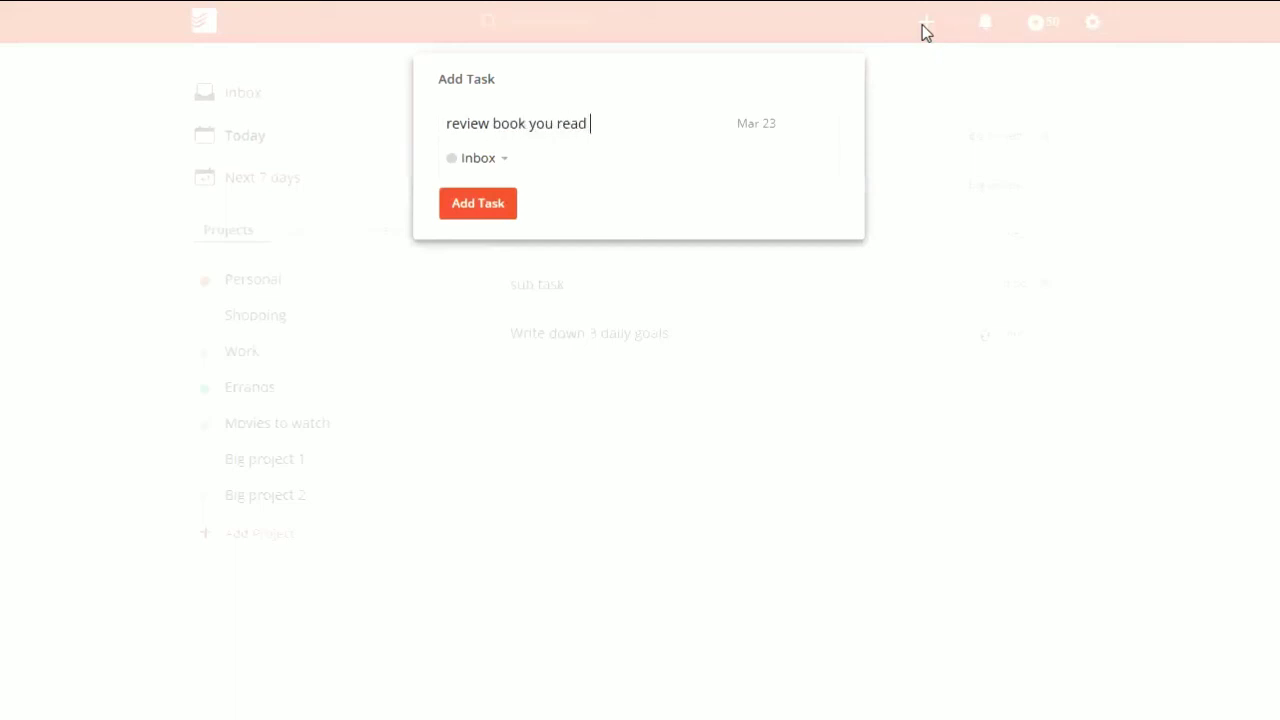
left_click(766, 127)
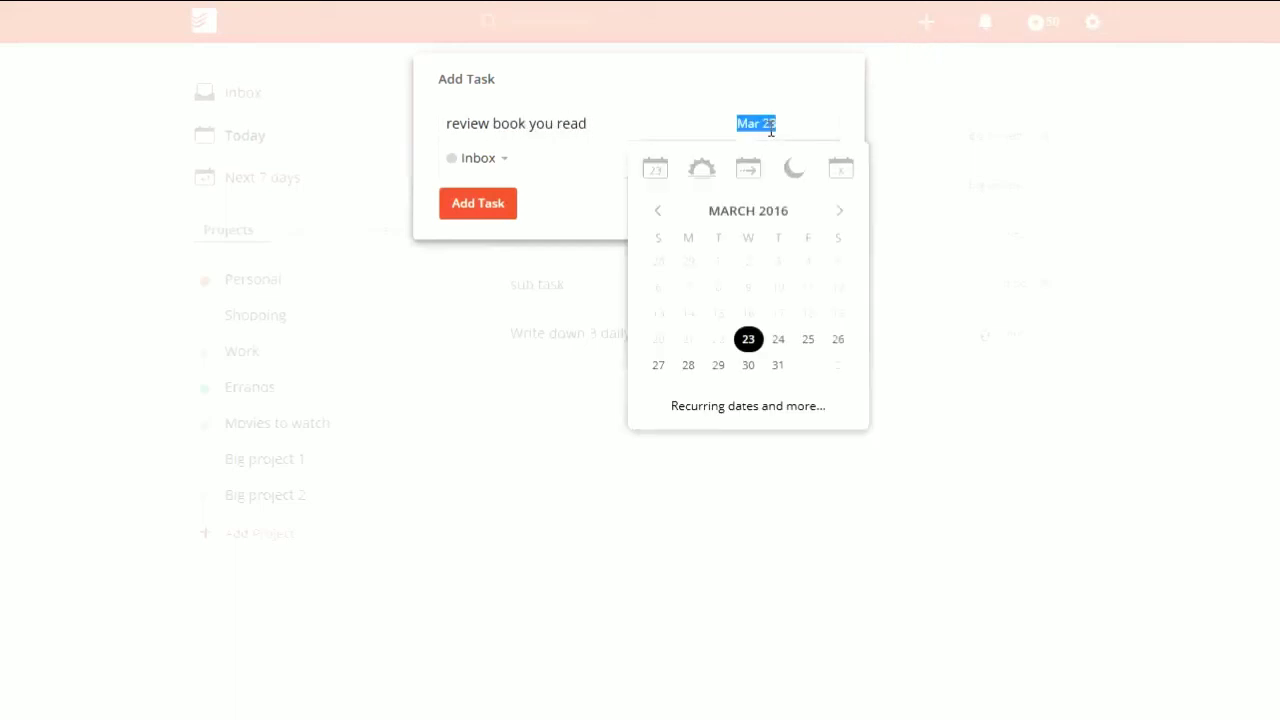
type("every week d")
key("BackSpace")
key("BackSpace")
key("BackSpace")
key("BackSpace")
key("BackSpace")
key("BackSpace")
key("BackSpace")
type("thursday start")
type("ing")
type(" march 2")
type("9")
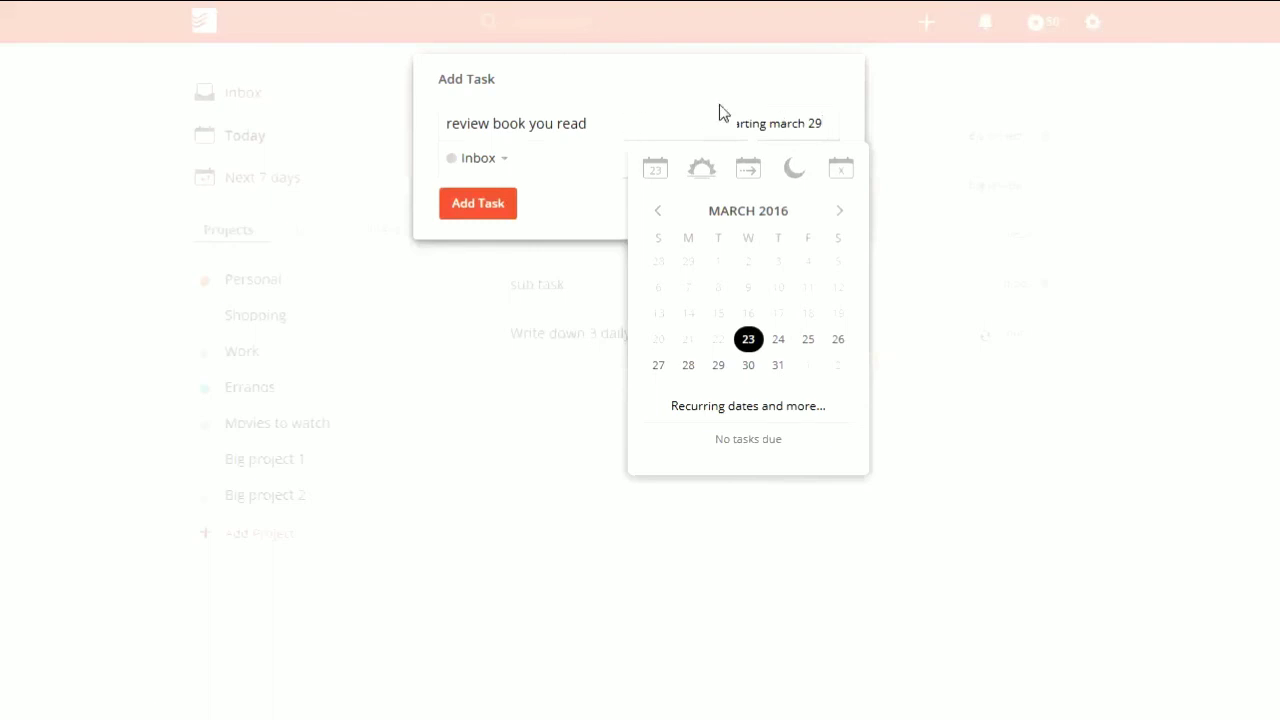
key("Return")
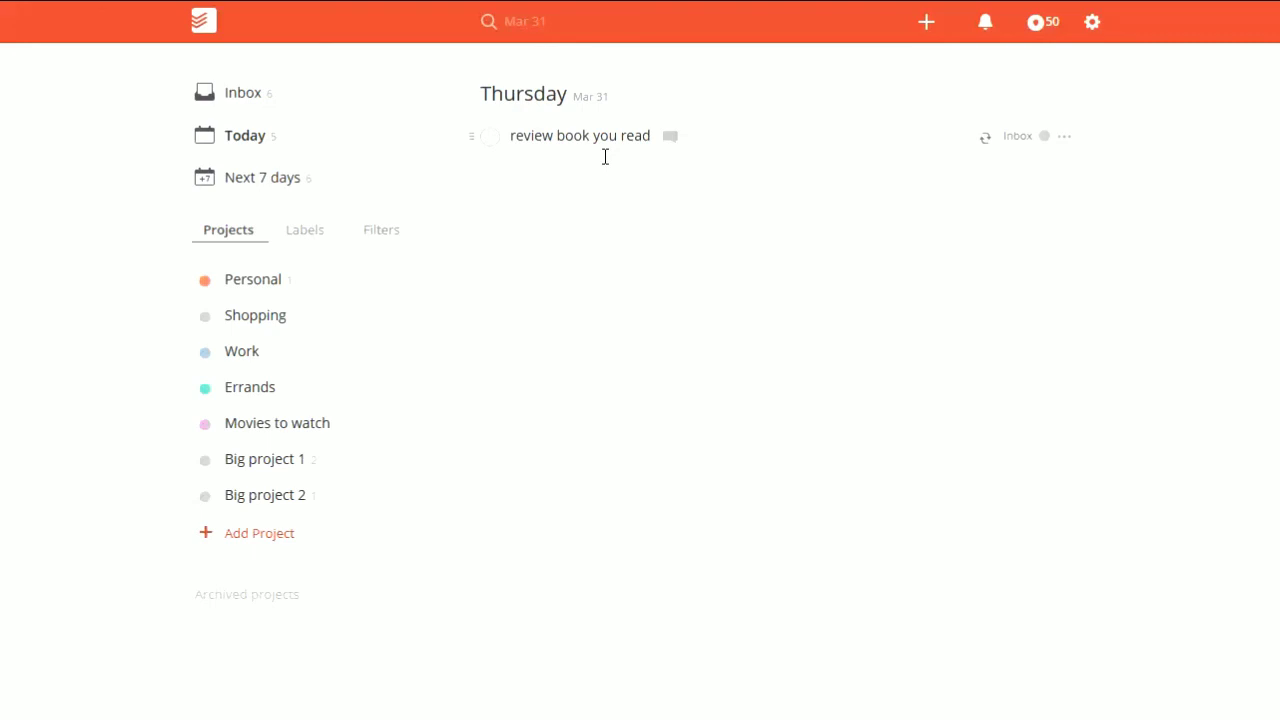
left_click(1063, 138)
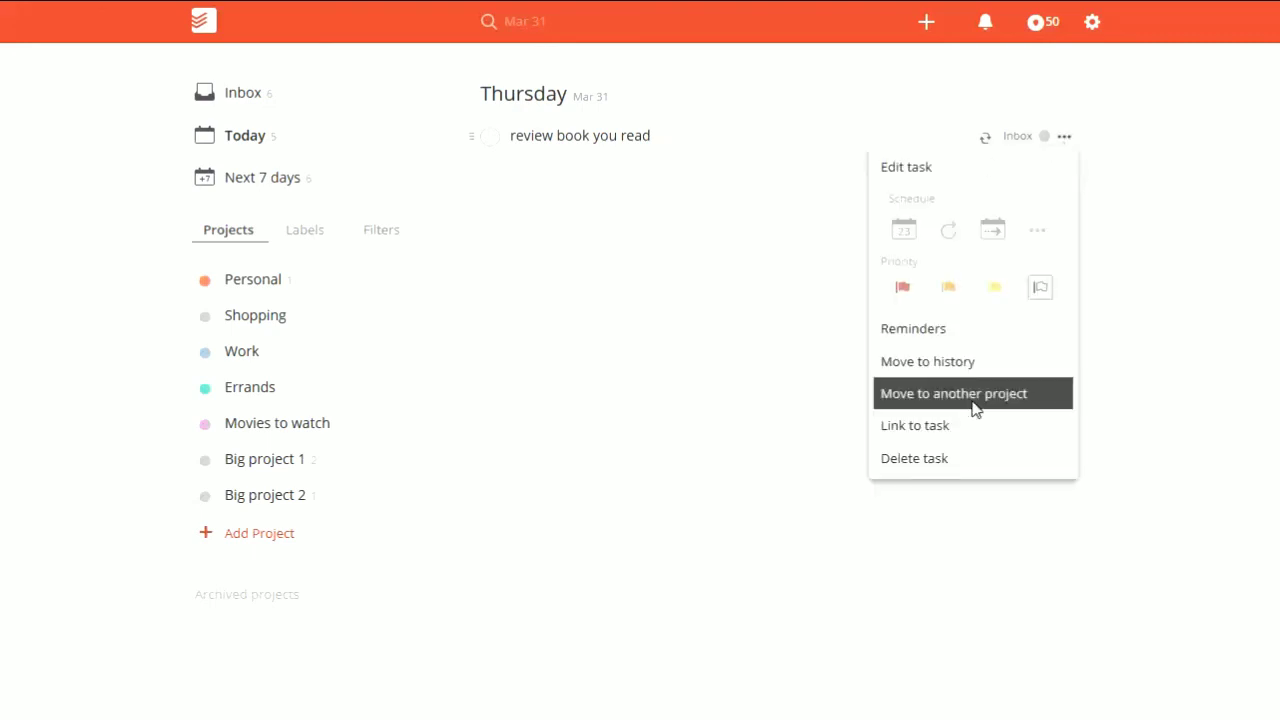
left_click(932, 465)
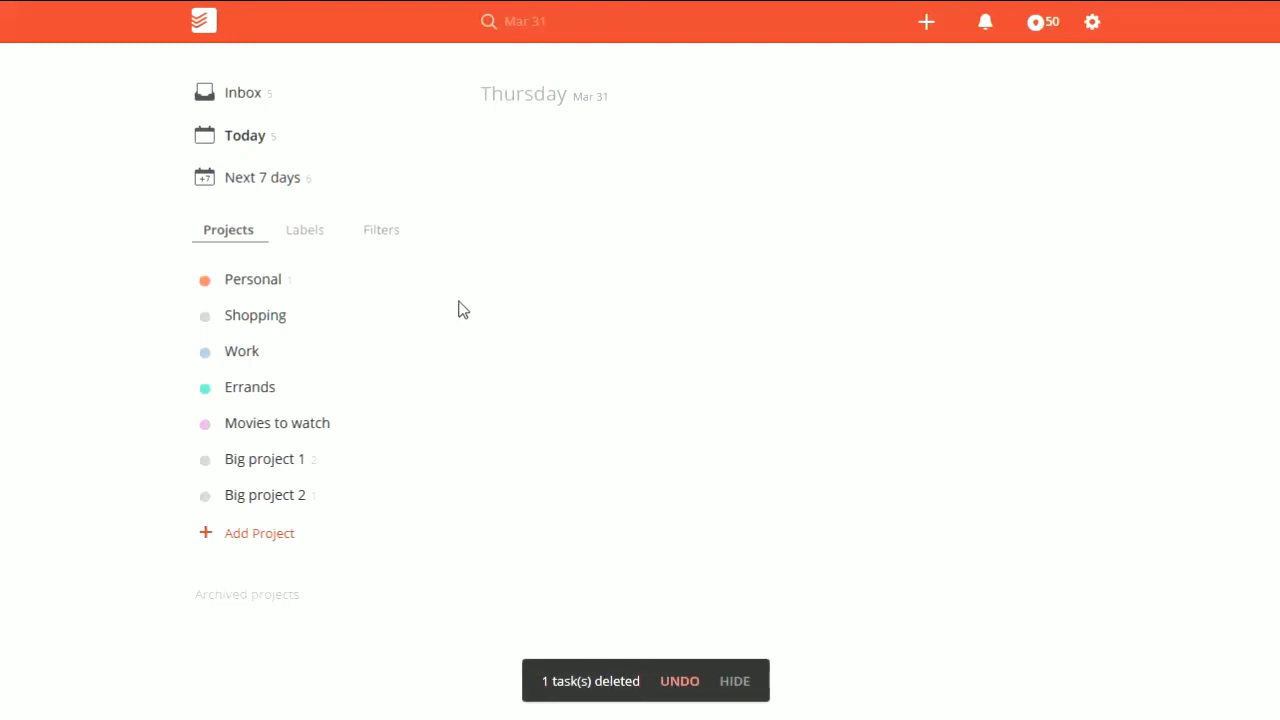